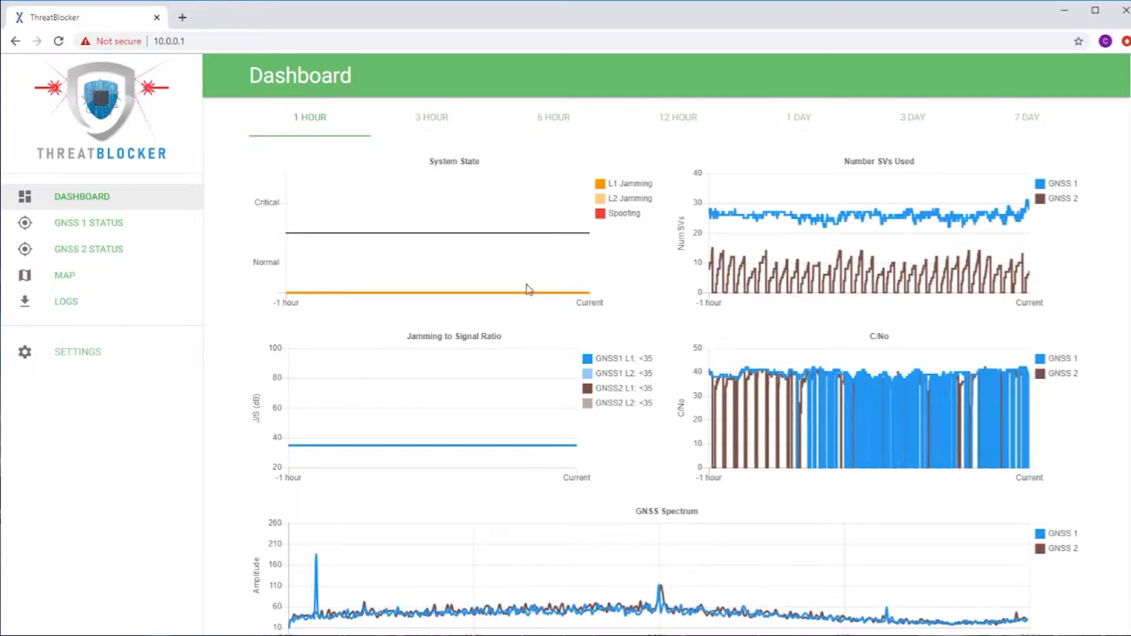
Switch the charts to 3-hour and 6-hour ranges, back to 1 hour, then open GNSS 2 Status
{"action": "left_click", "coordinate": [420, 124]}
{"action": "left_click", "coordinate": [548, 124]}
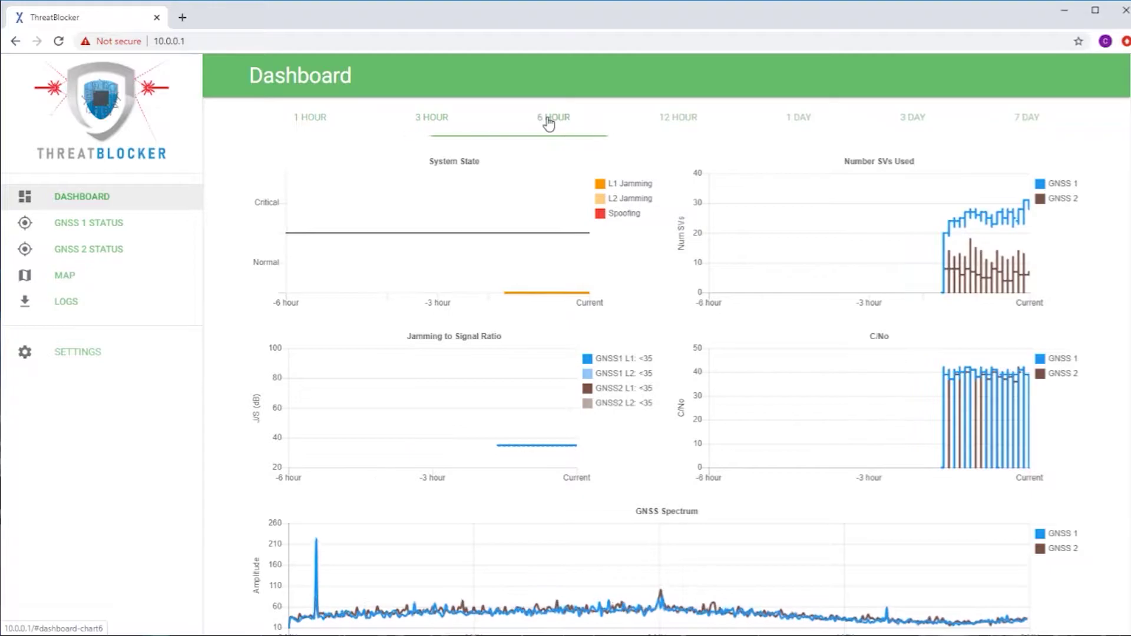
{"action": "left_click", "coordinate": [326, 126]}
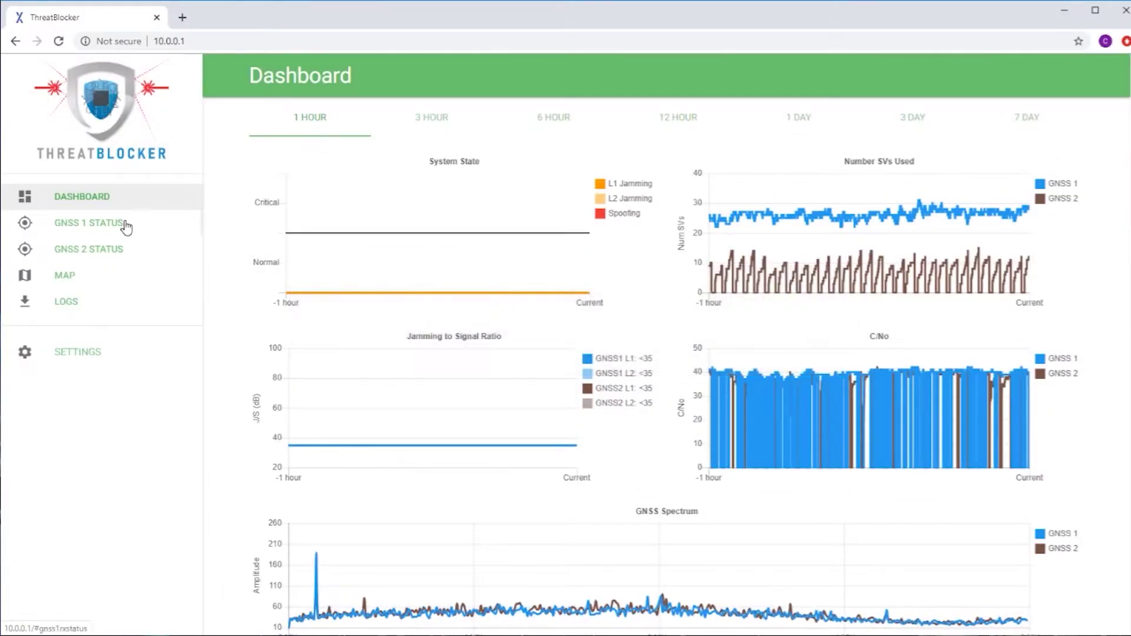
{"action": "left_click", "coordinate": [111, 250]}
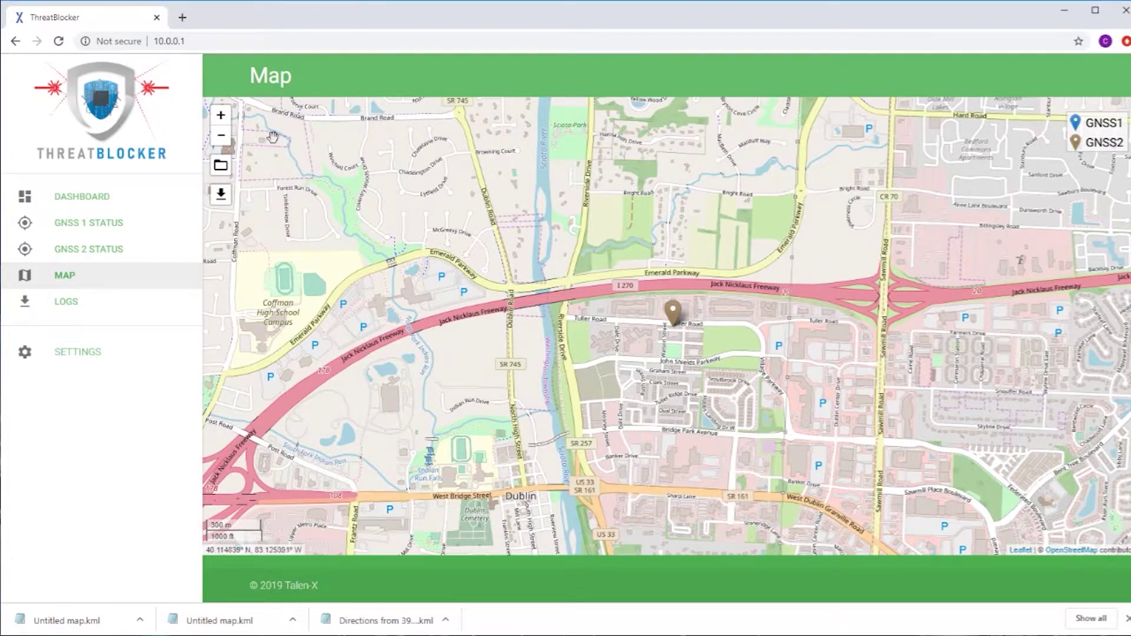
Zoom the map out and back in, then wheel-zoom to street level on the Tuller Road marker
{"action": "left_click", "coordinate": [222, 132]}
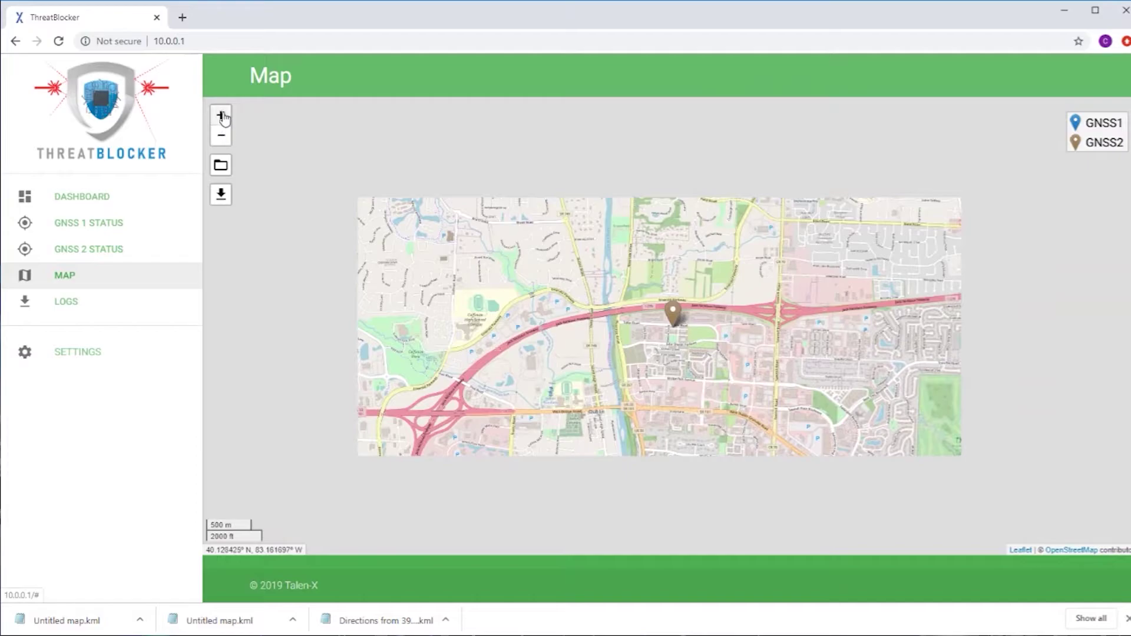
{"action": "left_click", "coordinate": [221, 117]}
{"action": "scroll", "coordinate": [670, 350], "scroll_direction": "down", "scroll_amount": 1}
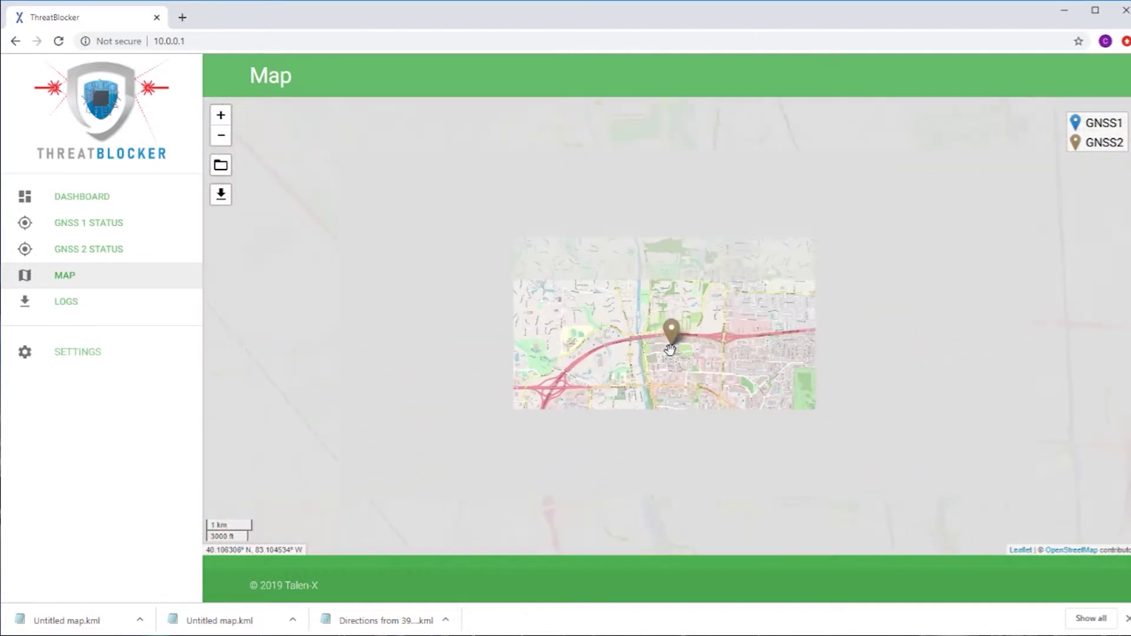
{"action": "scroll", "coordinate": [669, 350], "scroll_direction": "up", "scroll_amount": 1}
{"action": "scroll", "coordinate": [670, 350], "scroll_direction": "up", "scroll_amount": 1}
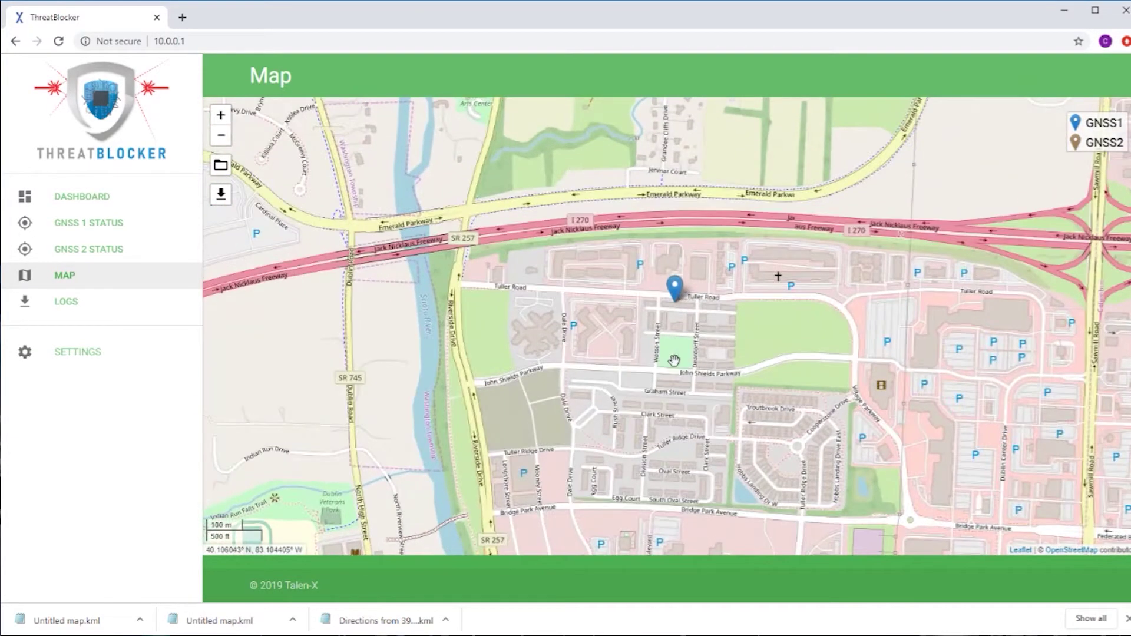
Load Example.kml as a route and download the map rectangle around it for offline use
{"action": "left_click", "coordinate": [221, 168]}
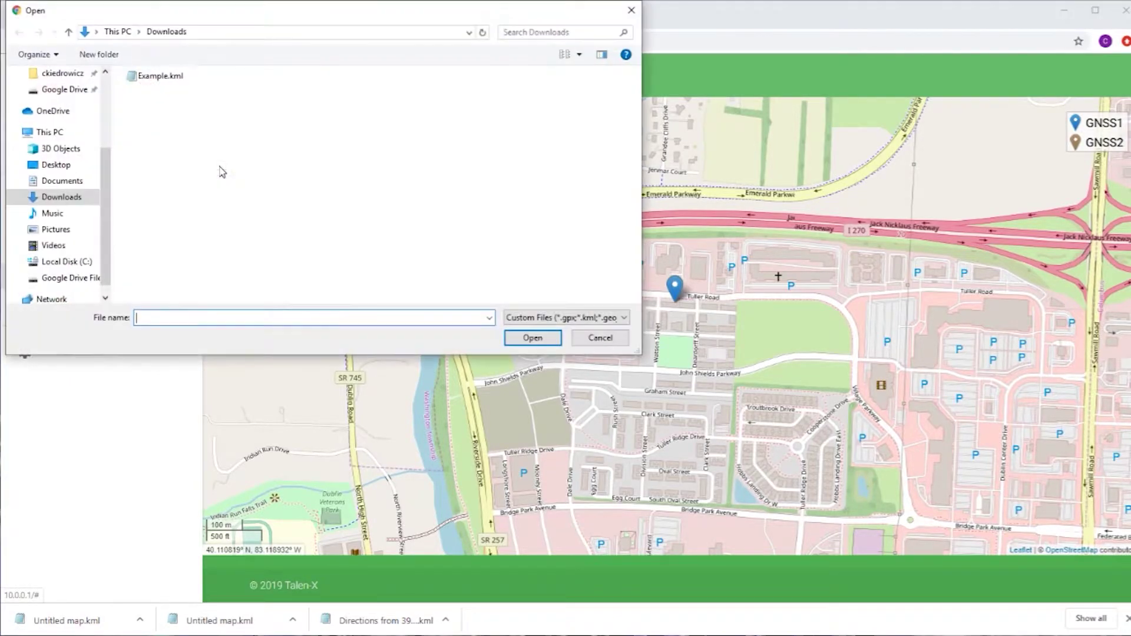
{"action": "double_click", "coordinate": [154, 76]}
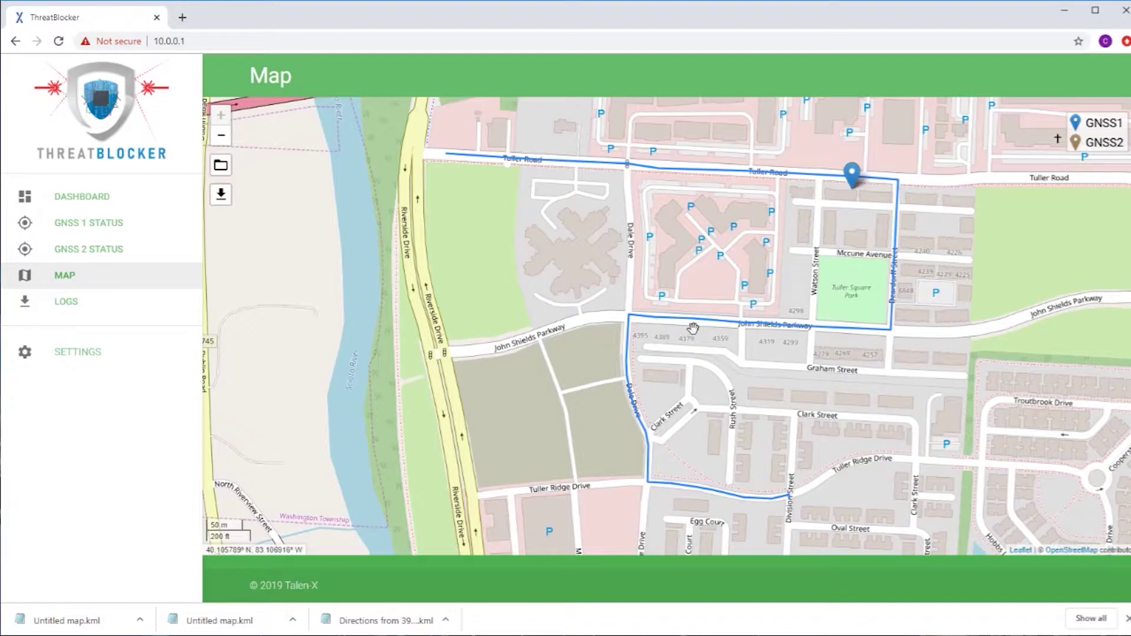
{"action": "left_click", "coordinate": [222, 196]}
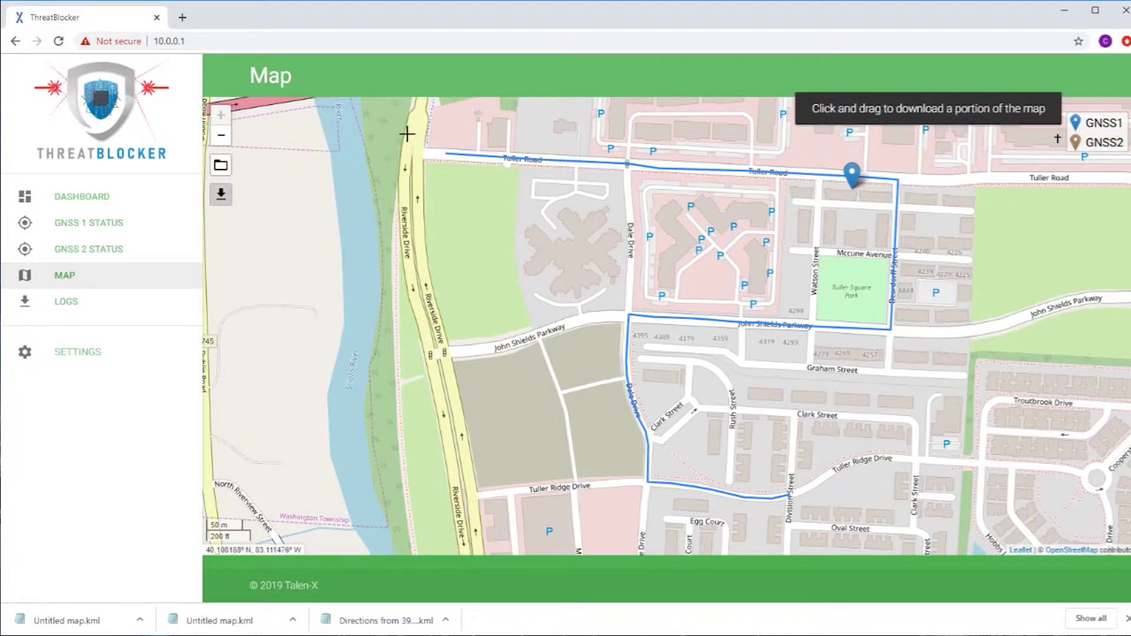
{"action": "left_click_drag", "start_coordinate": [406, 133], "coordinate": [1049, 557]}
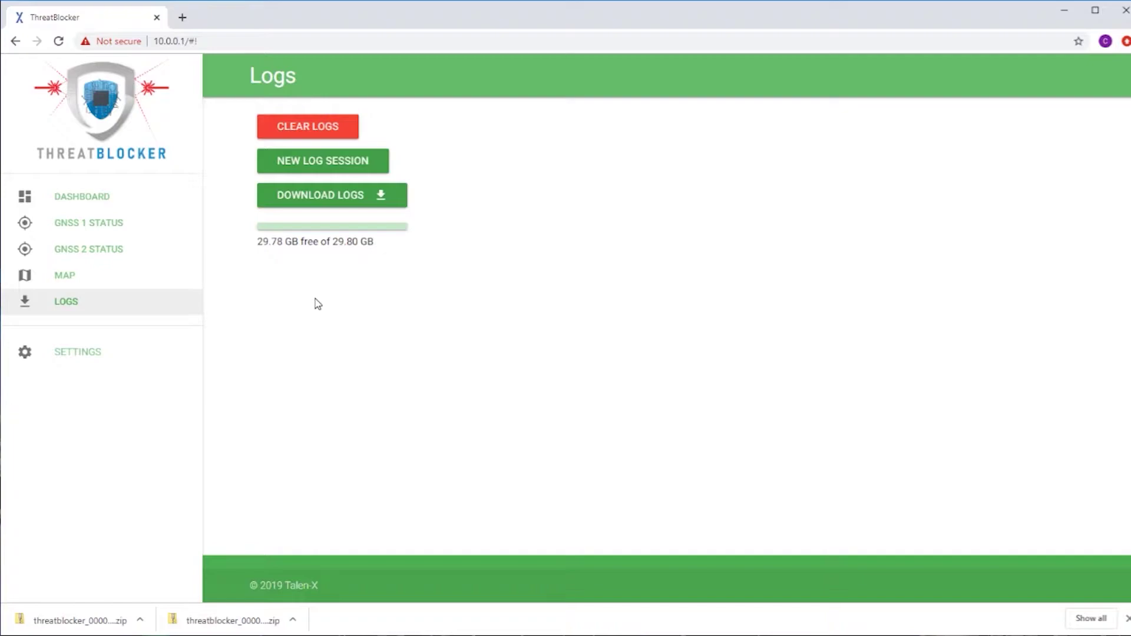
Cancel out of clearing the logs, then download the logs as a zip archive
{"action": "left_click", "coordinate": [310, 131]}
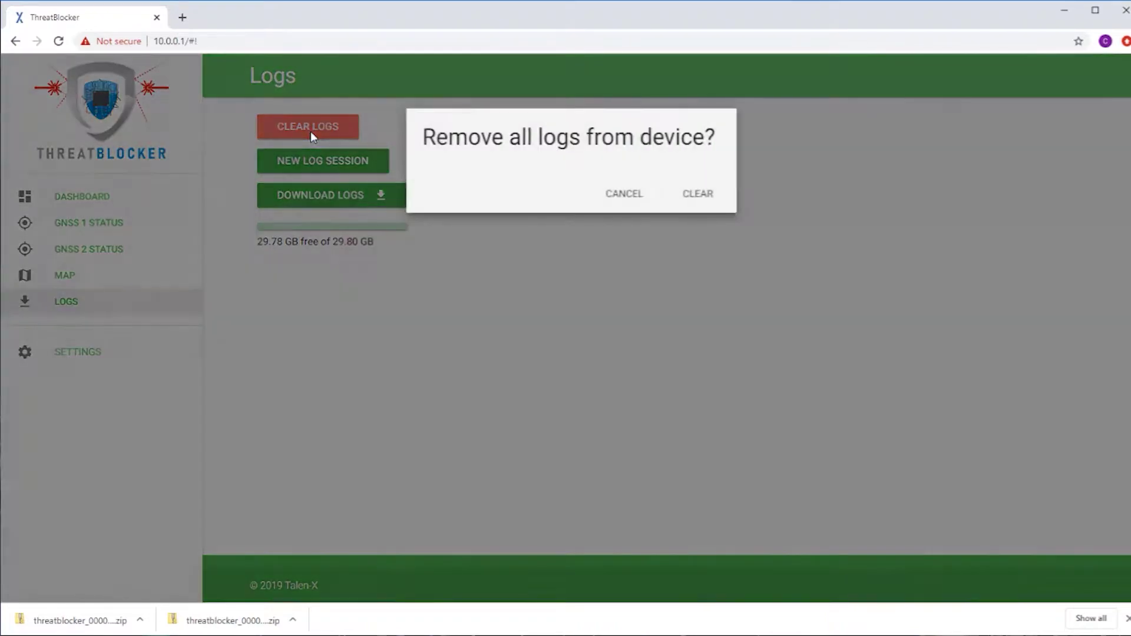
{"action": "left_click", "coordinate": [607, 196]}
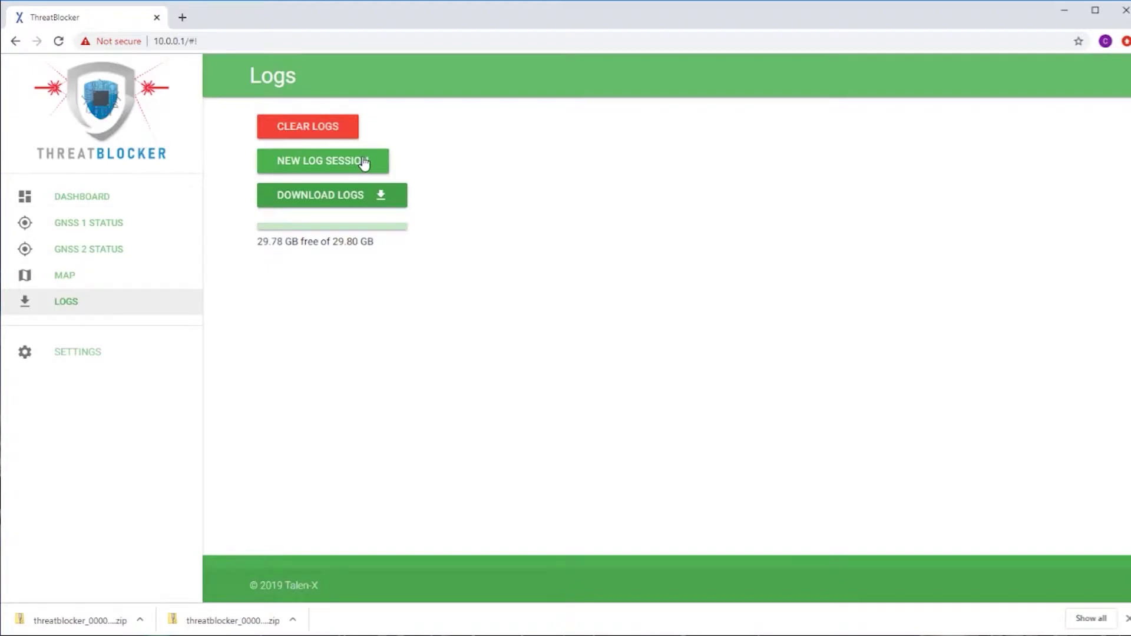
{"action": "left_click", "coordinate": [359, 195]}
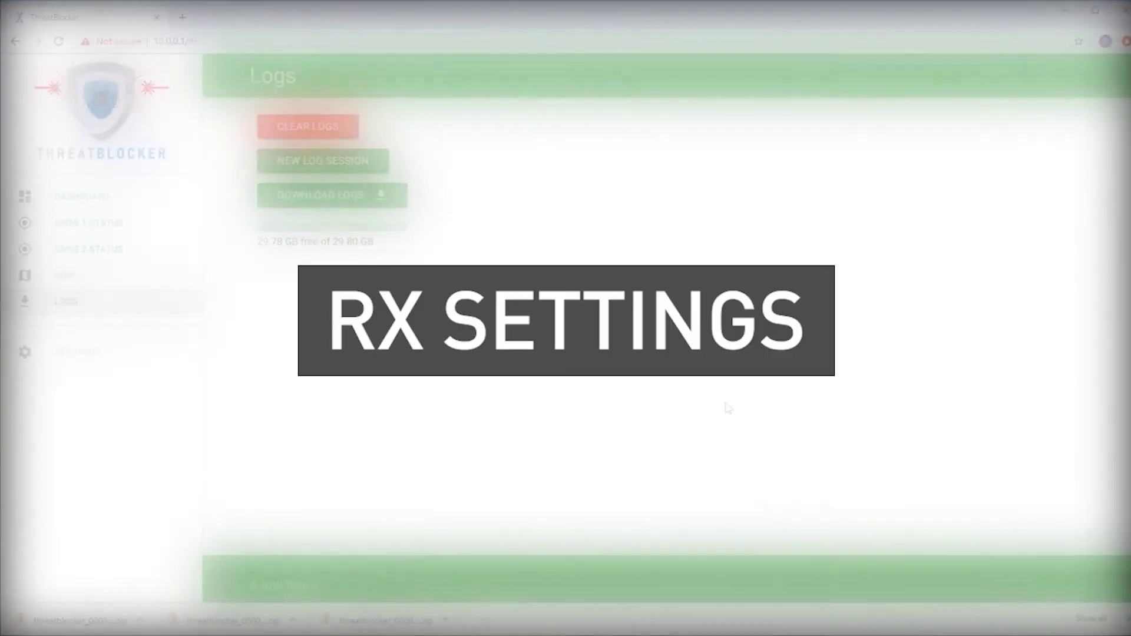
Expand Settings and open Receiver Settings, showing antenna gains 22 and 23 and cold start interval 2
{"action": "left_click", "coordinate": [140, 360]}
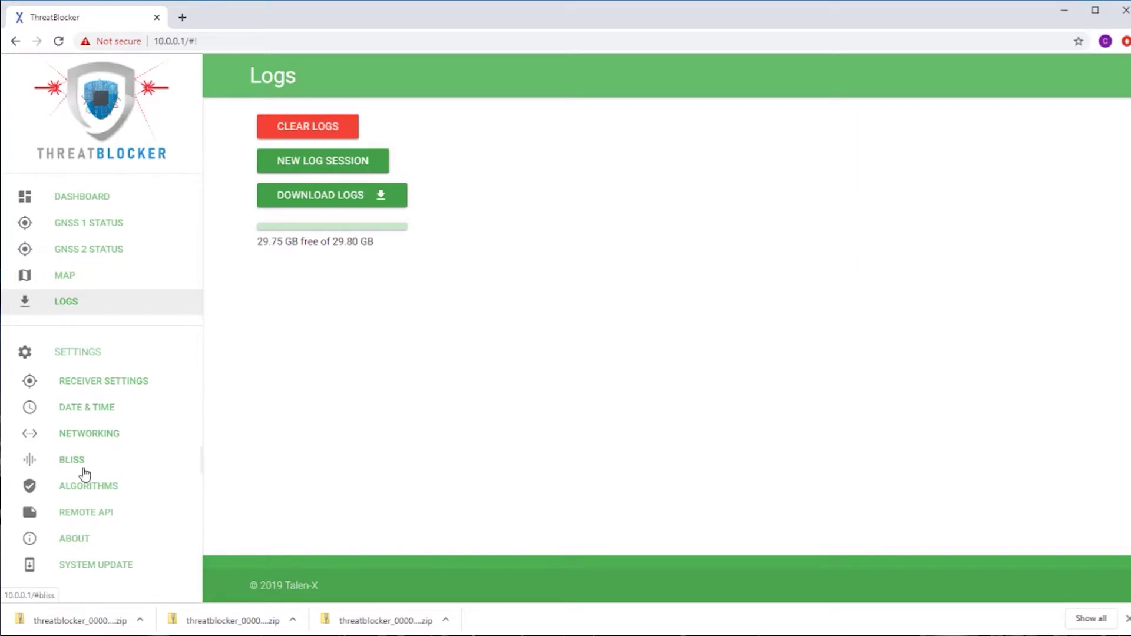
{"action": "left_click", "coordinate": [132, 388]}
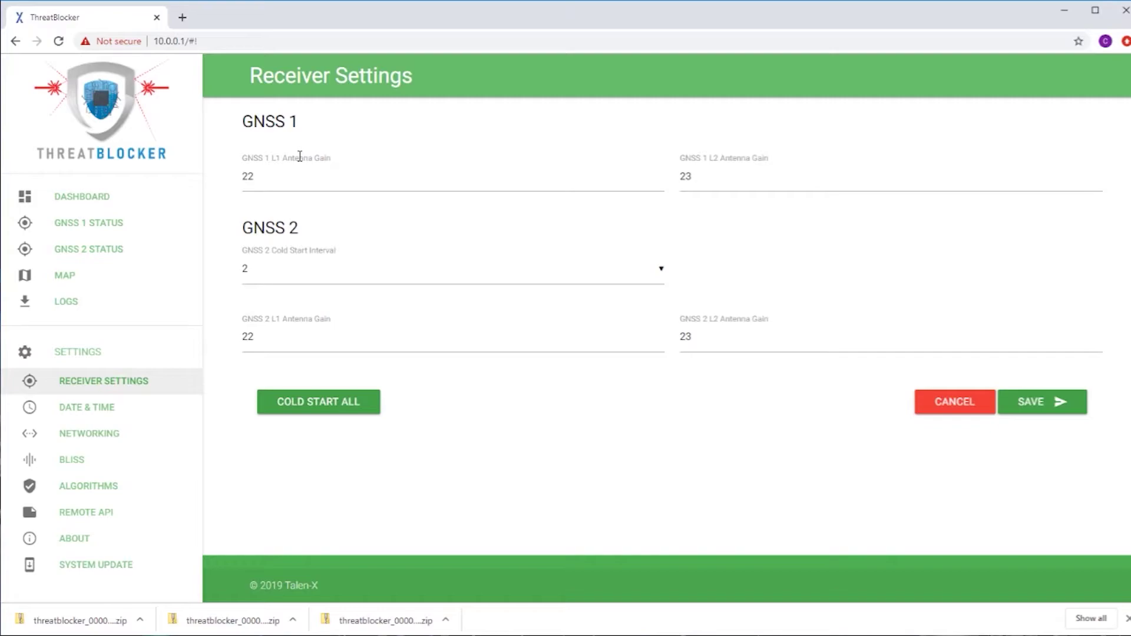
{"action": "left_click_drag", "start_coordinate": [254, 177], "coordinate": [239, 179]}
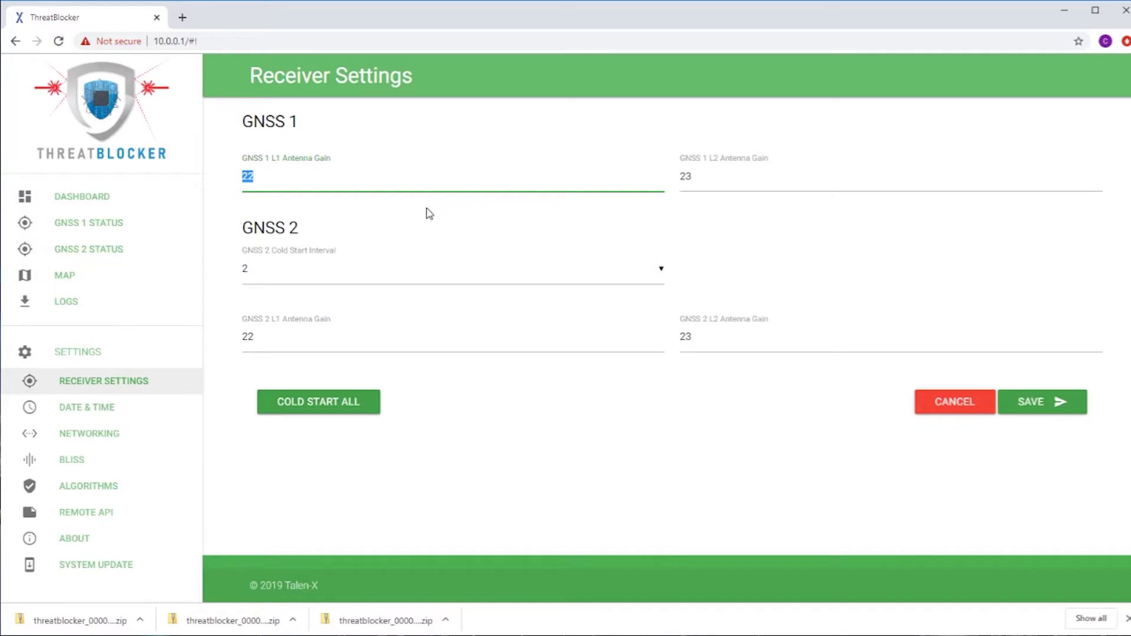
{"action": "left_click", "coordinate": [315, 277]}
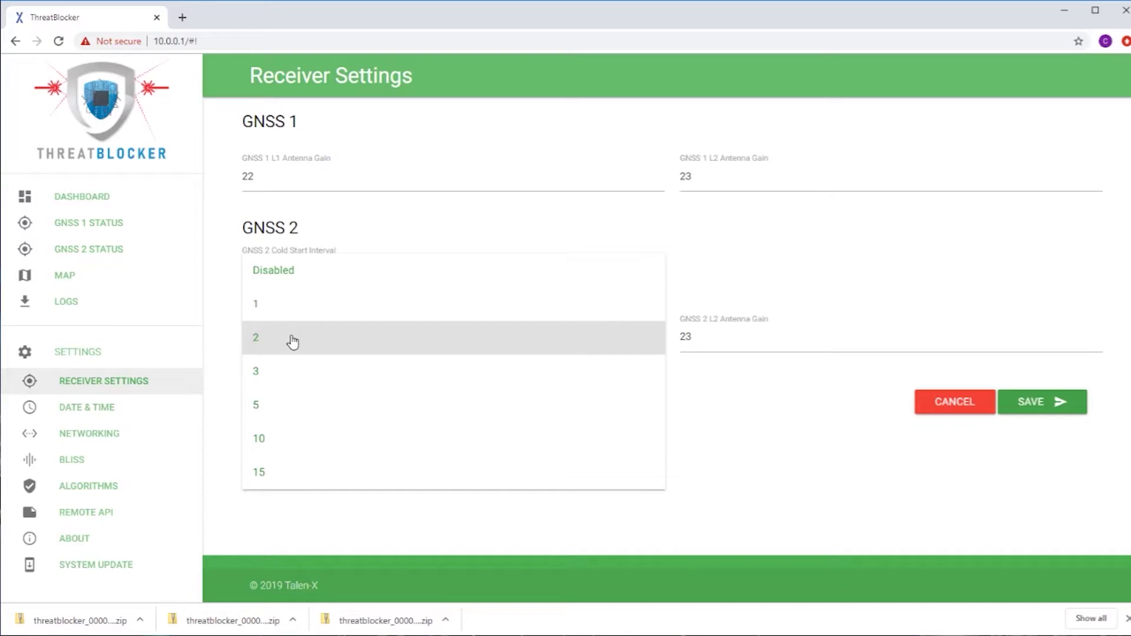
{"action": "left_click", "coordinate": [293, 342]}
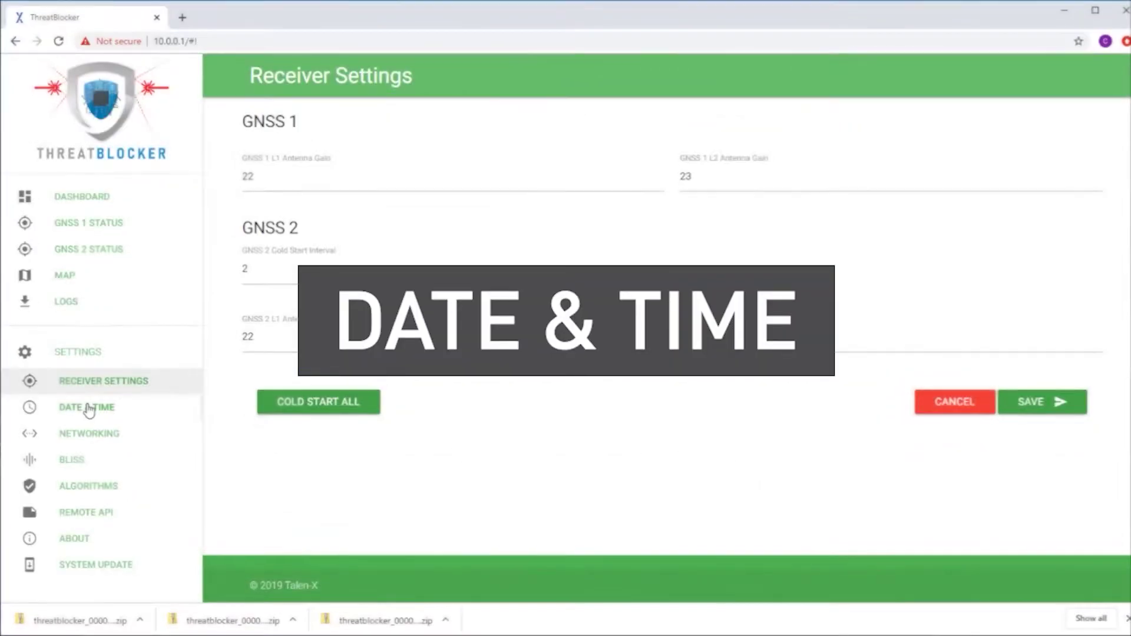
Open the Date & Time settings page
{"action": "left_click", "coordinate": [89, 406]}
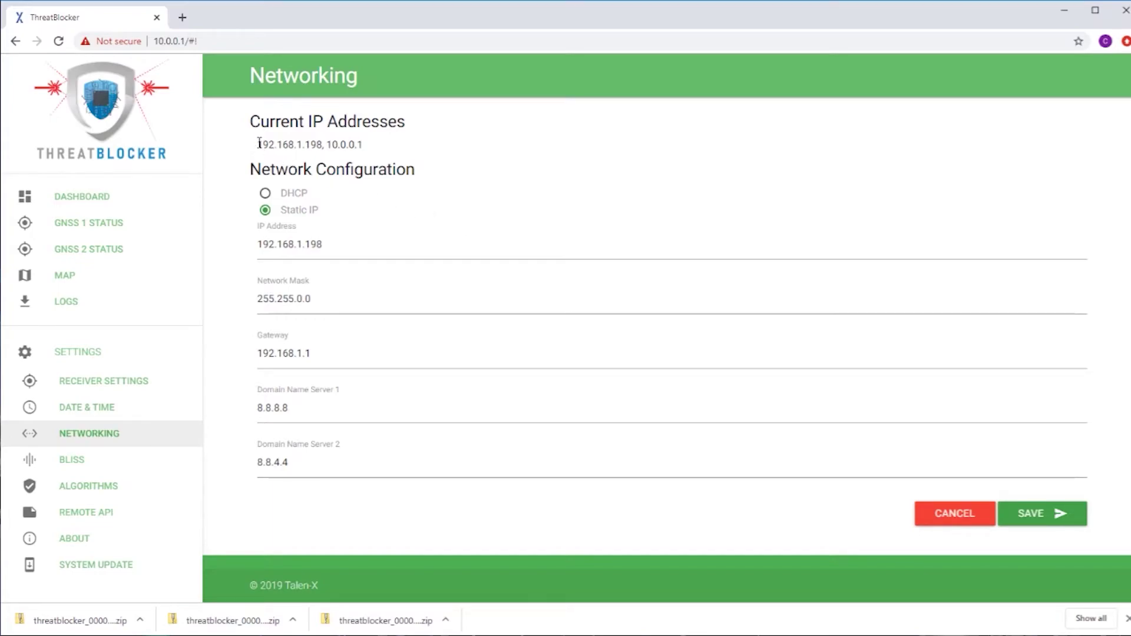
{"action": "left_click_drag", "start_coordinate": [257, 146], "coordinate": [371, 146]}
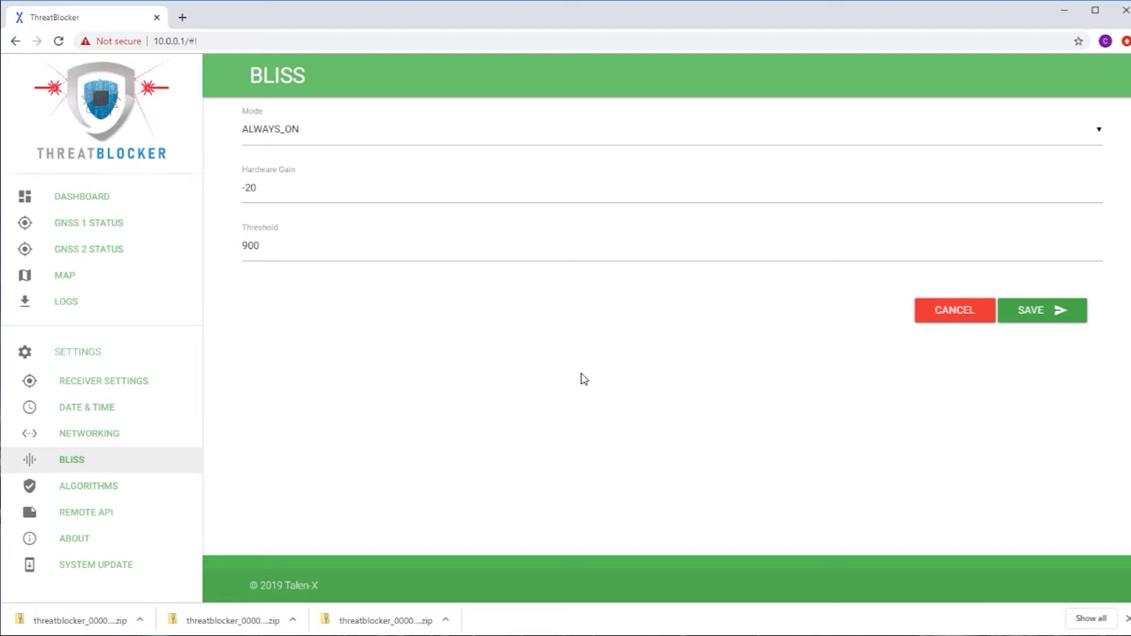
Open the BLISS Mode dropdown to view its available options
{"action": "left_click", "coordinate": [358, 141]}
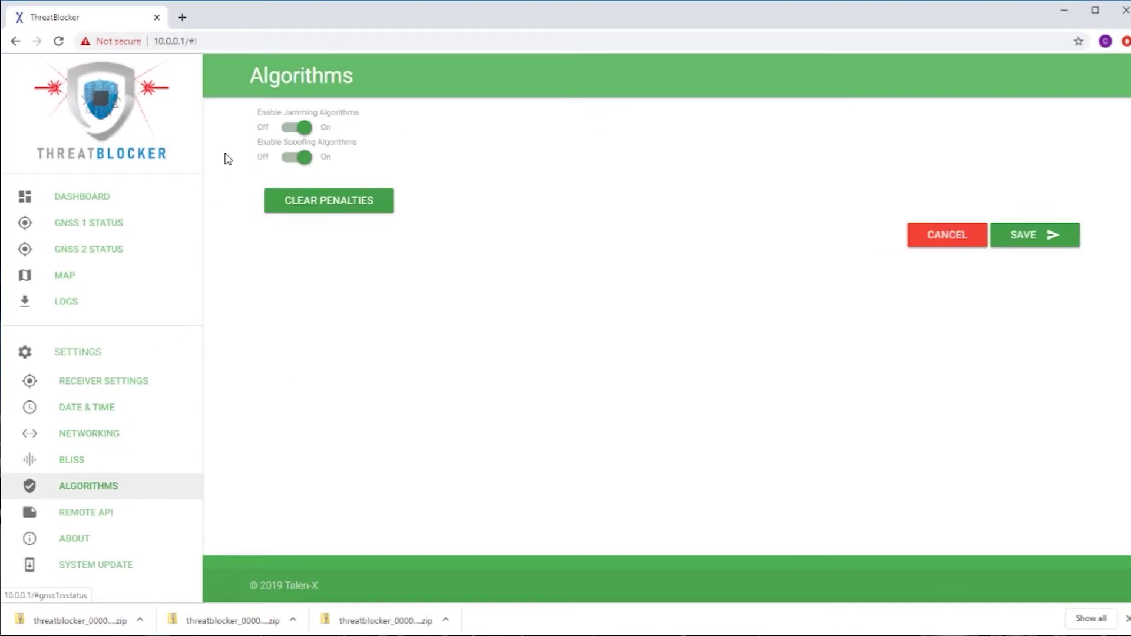
Toggle spoofing algorithms off and back on, then switch jamming algorithms off
{"action": "left_click", "coordinate": [302, 160]}
{"action": "left_click", "coordinate": [304, 159]}
{"action": "left_click", "coordinate": [312, 135]}
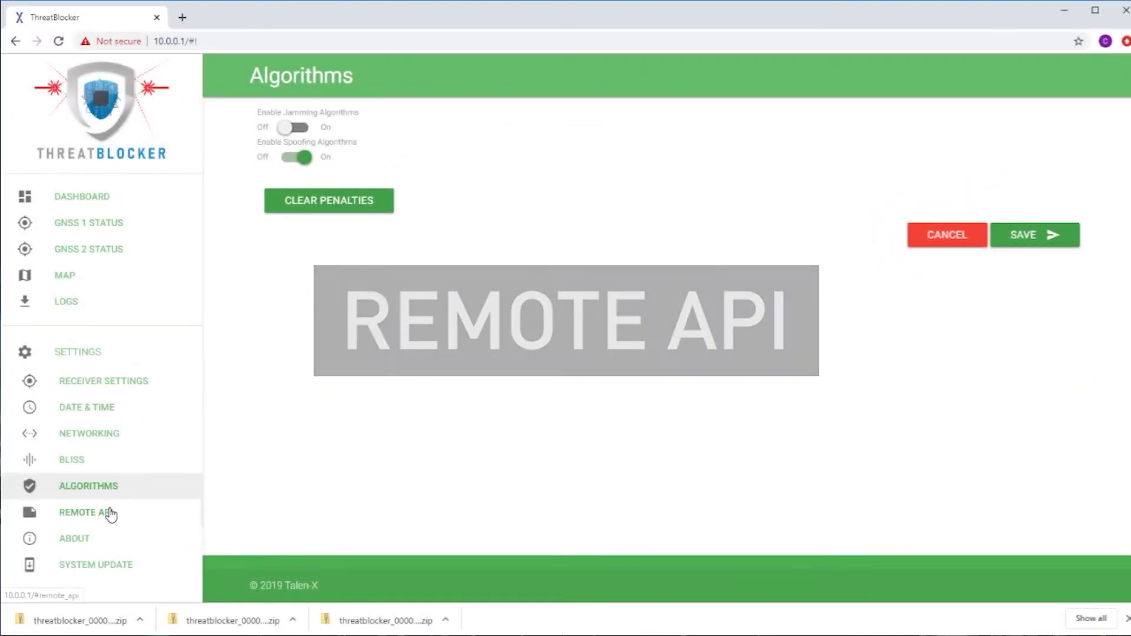
On Remote API, highlight the hostname 192.168.1.1, port 8777 and Snapshot Period values
{"action": "left_click", "coordinate": [108, 513]}
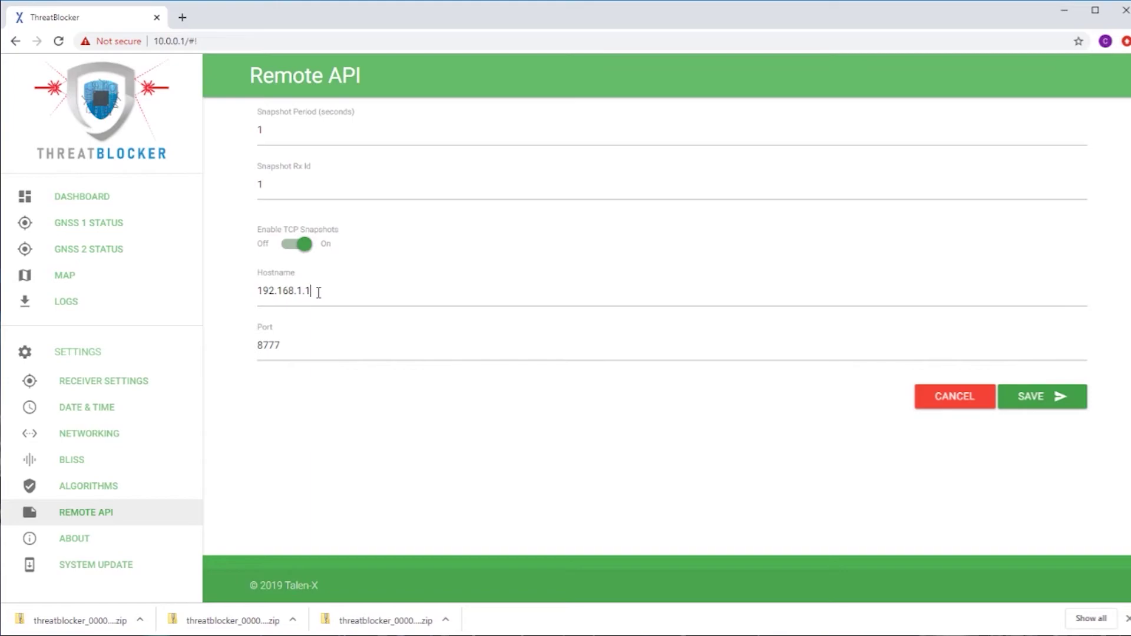
{"action": "left_click_drag", "start_coordinate": [315, 291], "coordinate": [245, 295]}
{"action": "left_click_drag", "start_coordinate": [296, 348], "coordinate": [251, 351]}
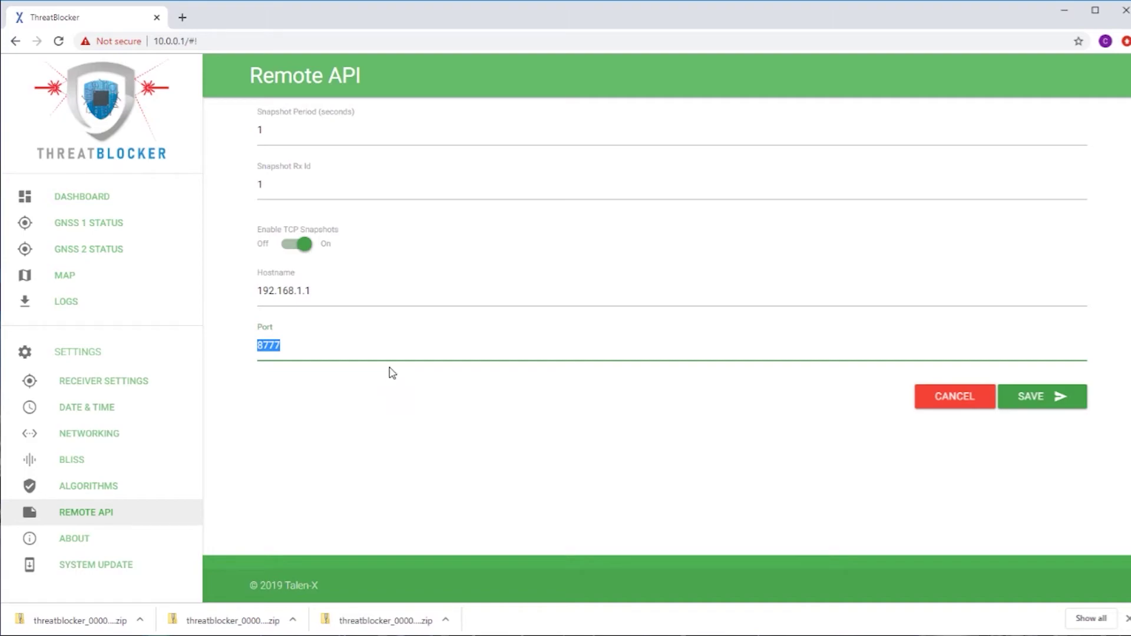
{"action": "left_click_drag", "start_coordinate": [295, 128], "coordinate": [224, 128]}
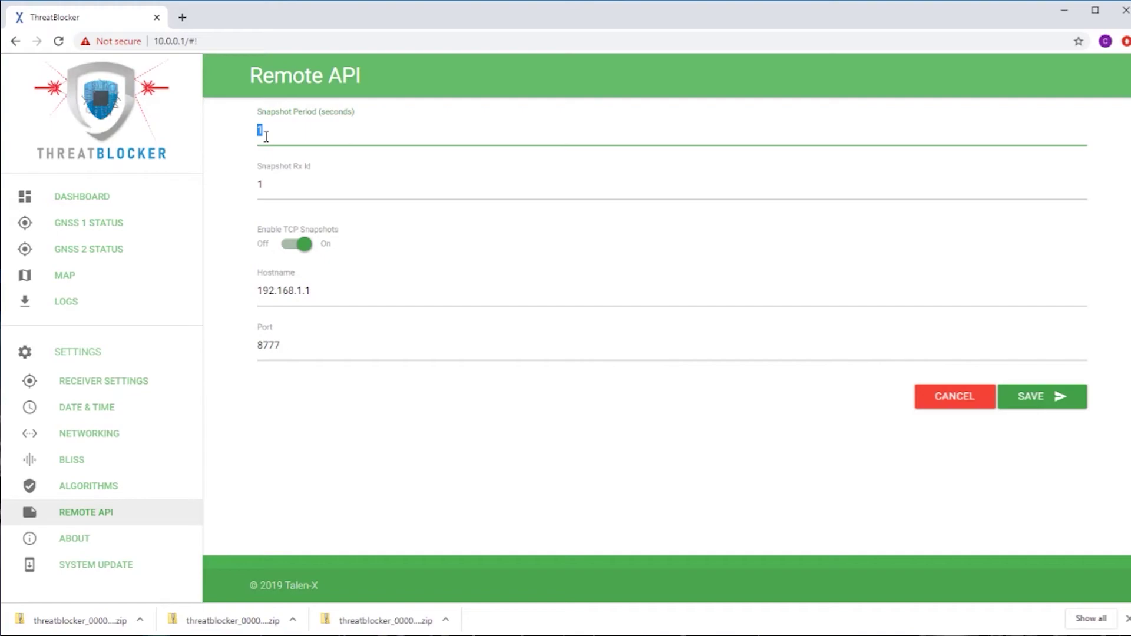
Change the Snapshot Rx Id from 1 to 2
{"action": "left_click", "coordinate": [273, 186]}
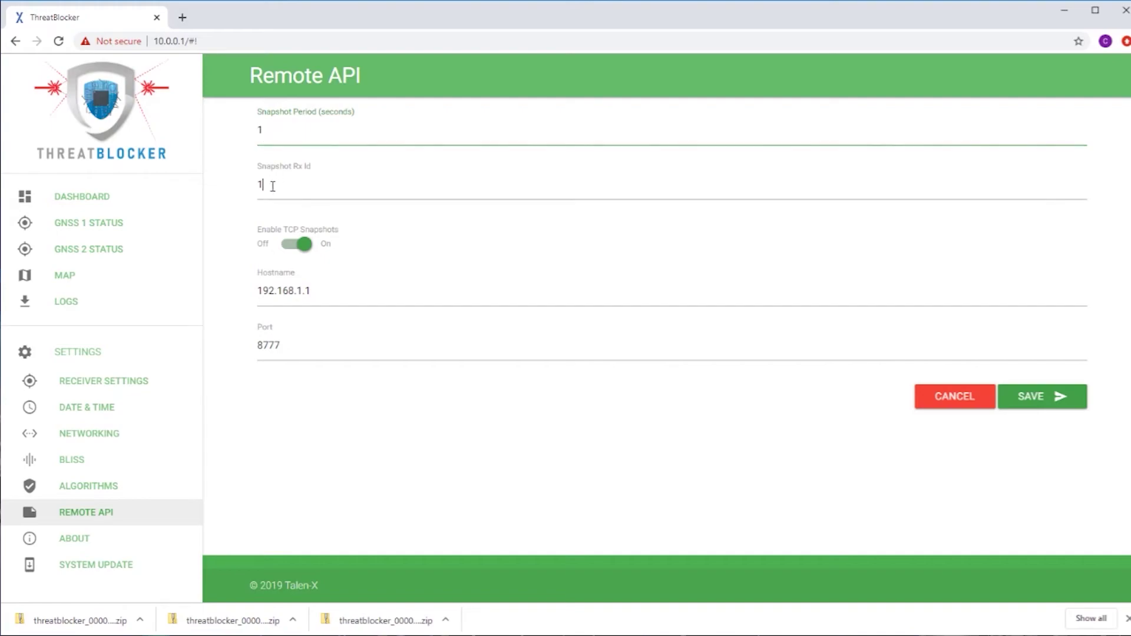
{"action": "left_click_drag", "start_coordinate": [273, 186], "coordinate": [234, 190]}
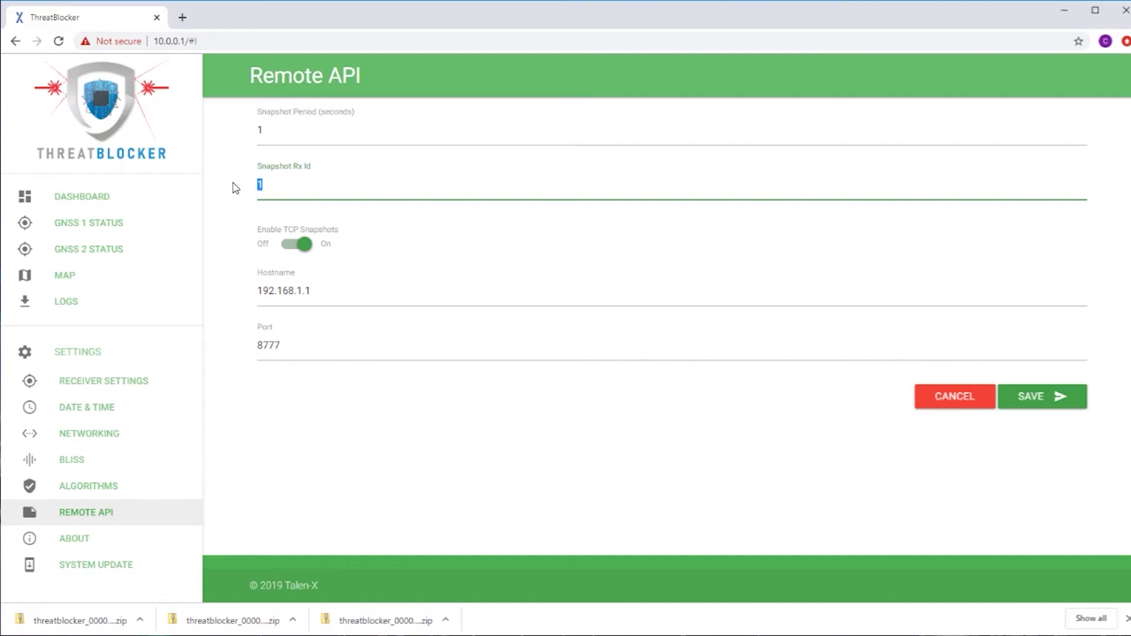
{"action": "type", "text": "2"}
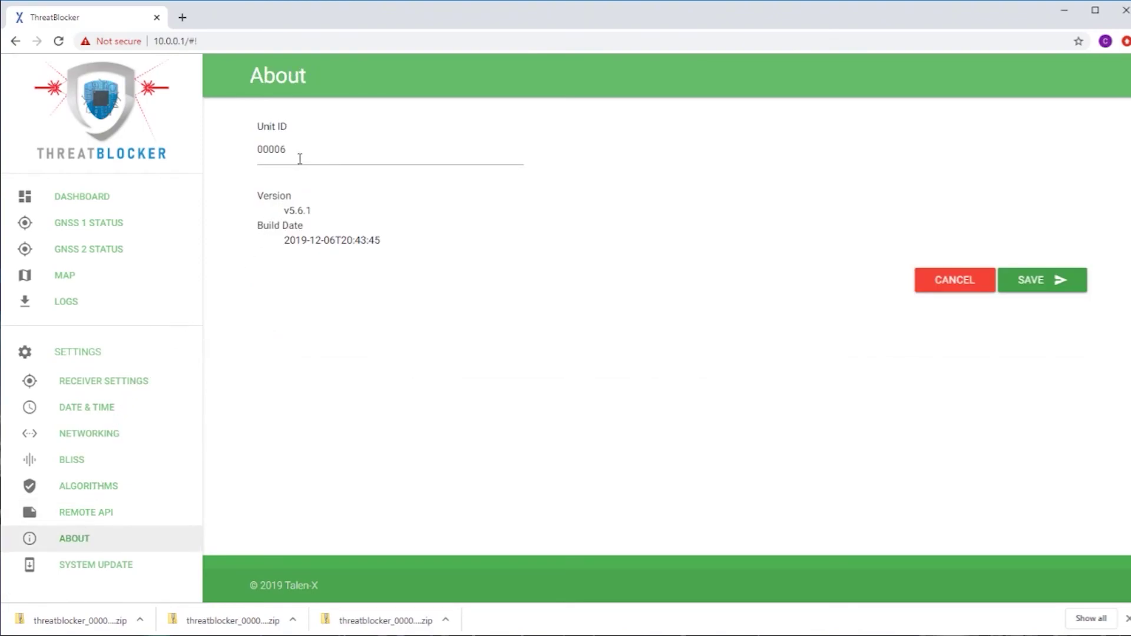
Highlight the Unit ID, version v5.6.1 and build date 2019-12-06T20:43:45 in turn
{"action": "left_click_drag", "start_coordinate": [299, 152], "coordinate": [222, 153]}
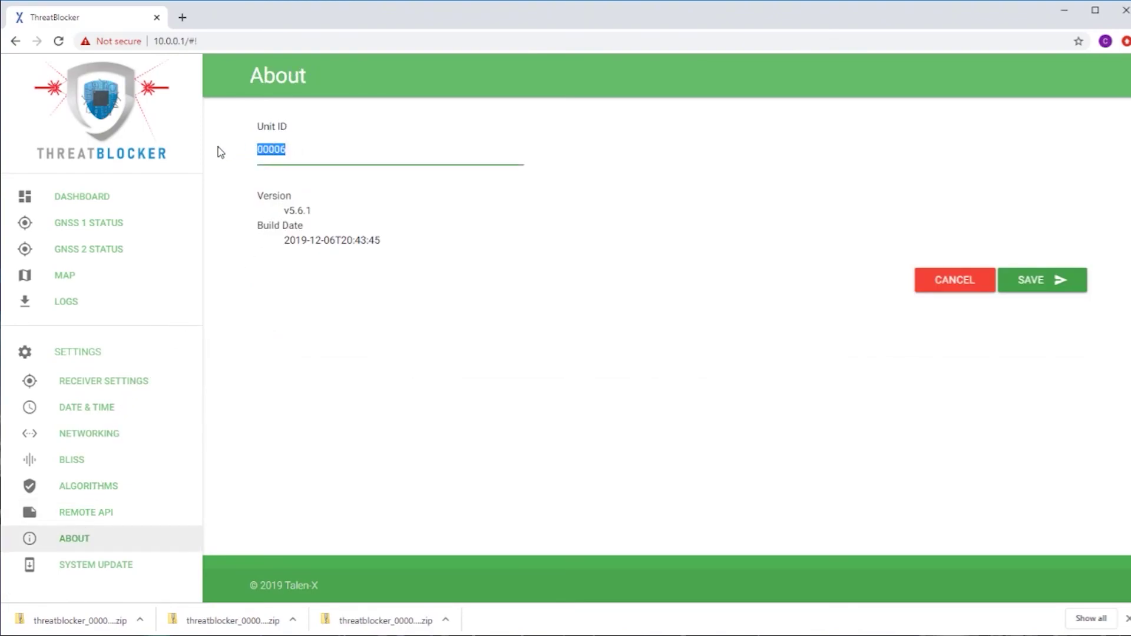
{"action": "left_click", "coordinate": [312, 155]}
{"action": "left_click_drag", "start_coordinate": [326, 213], "coordinate": [277, 218]}
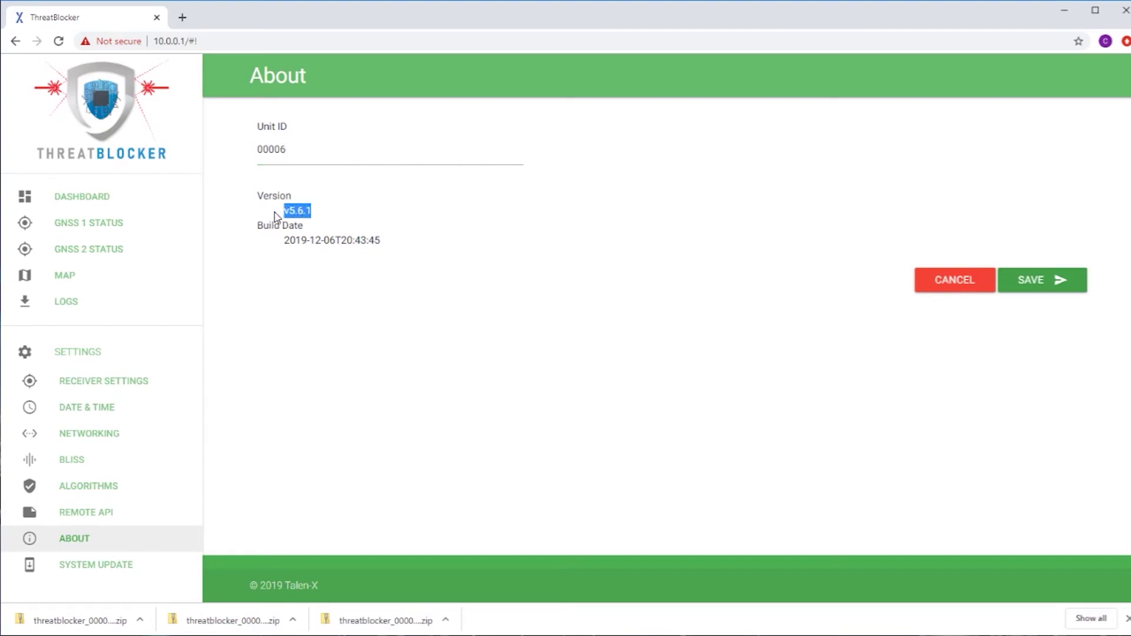
{"action": "left_click", "coordinate": [374, 242]}
{"action": "left_click_drag", "start_coordinate": [374, 241], "coordinate": [272, 246]}
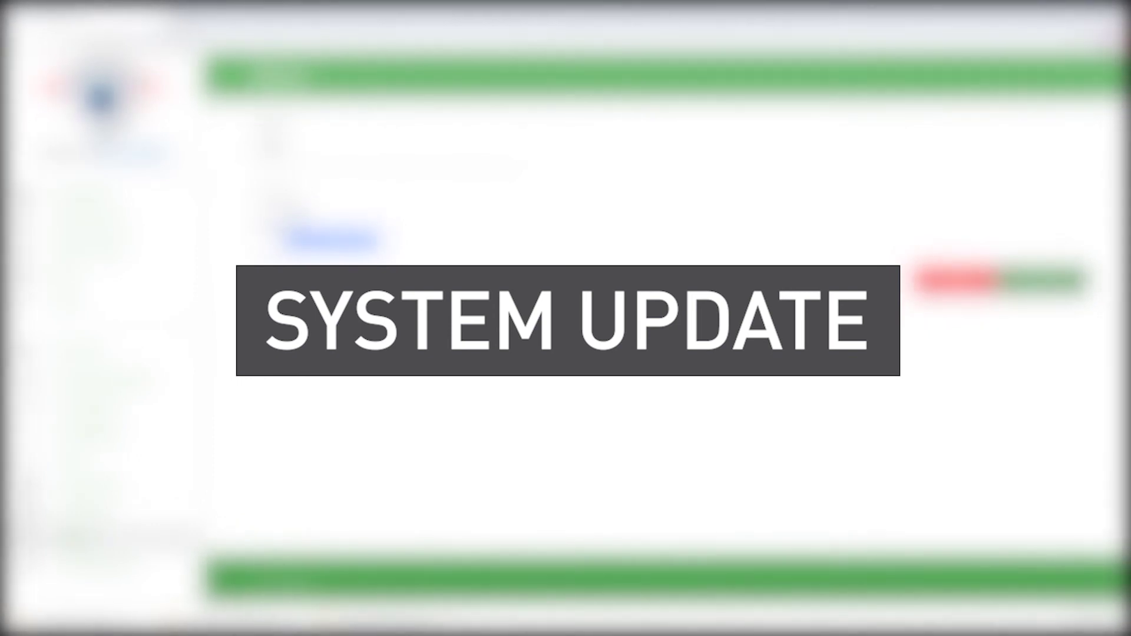
On the System Update page, select threat-blocker-v5.6.1.update from Downloads as the update file
{"action": "left_click", "coordinate": [91, 567]}
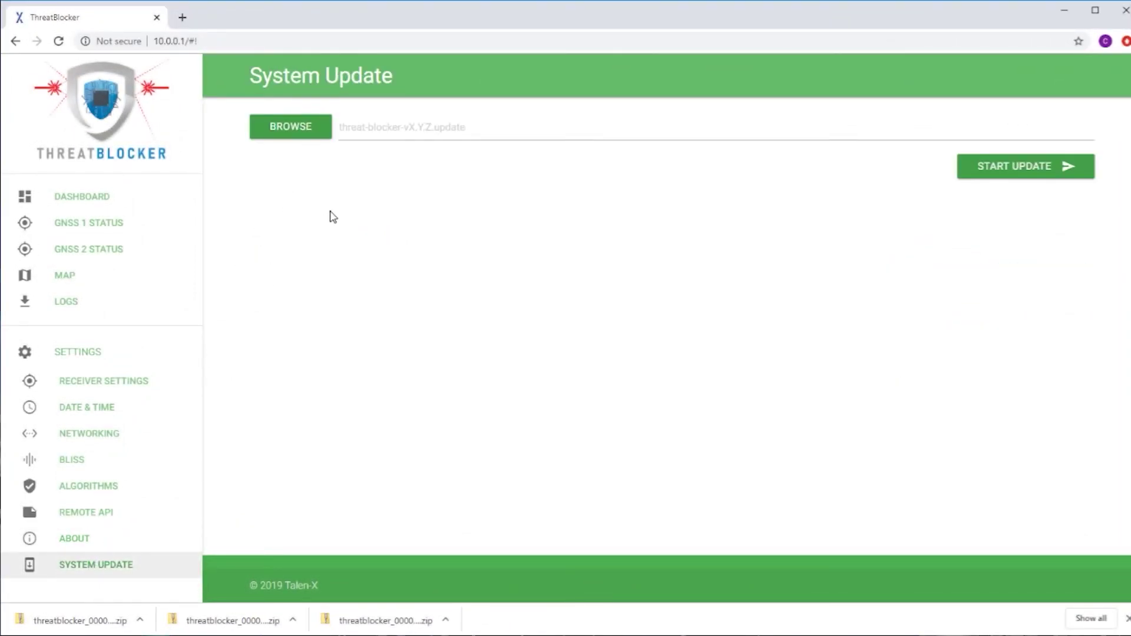
{"action": "left_click", "coordinate": [303, 128]}
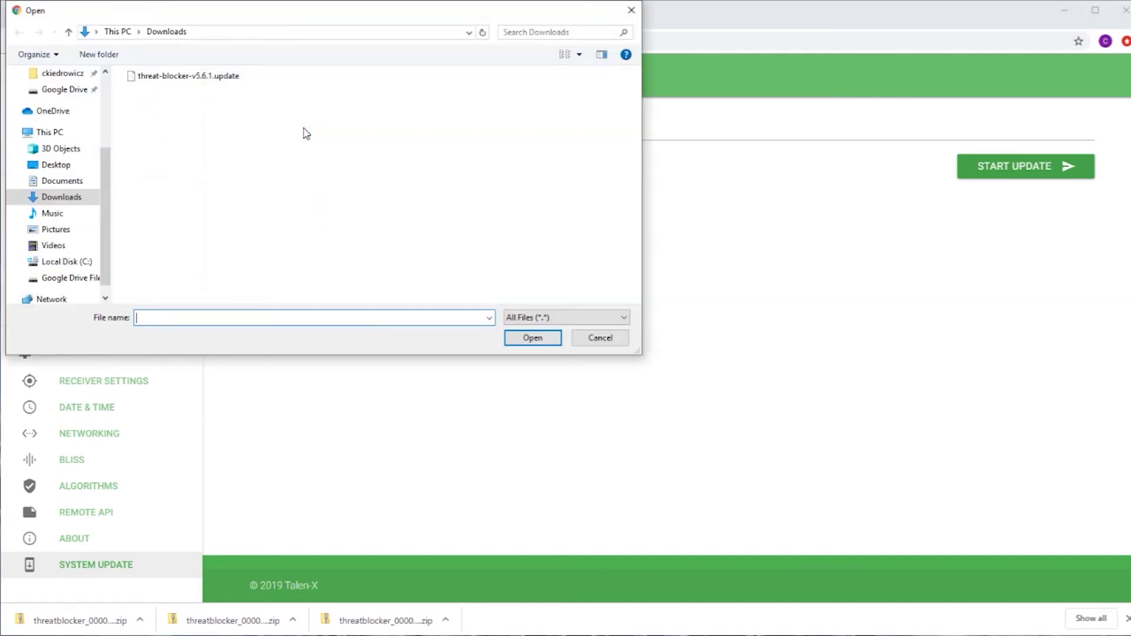
{"action": "left_click", "coordinate": [194, 79]}
{"action": "left_click", "coordinate": [543, 340]}
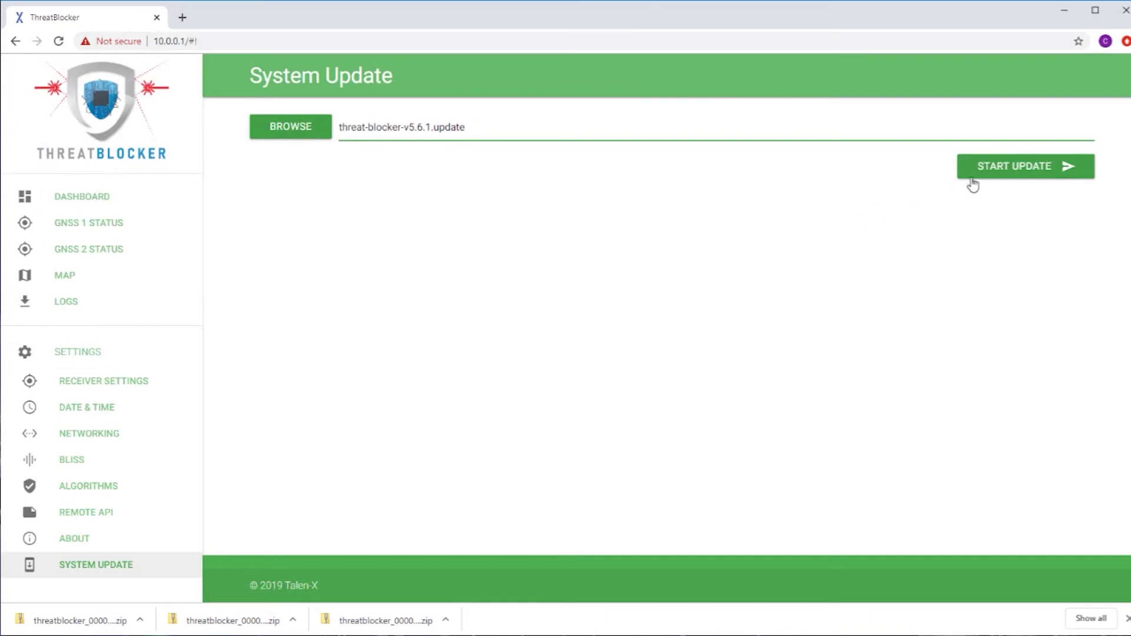